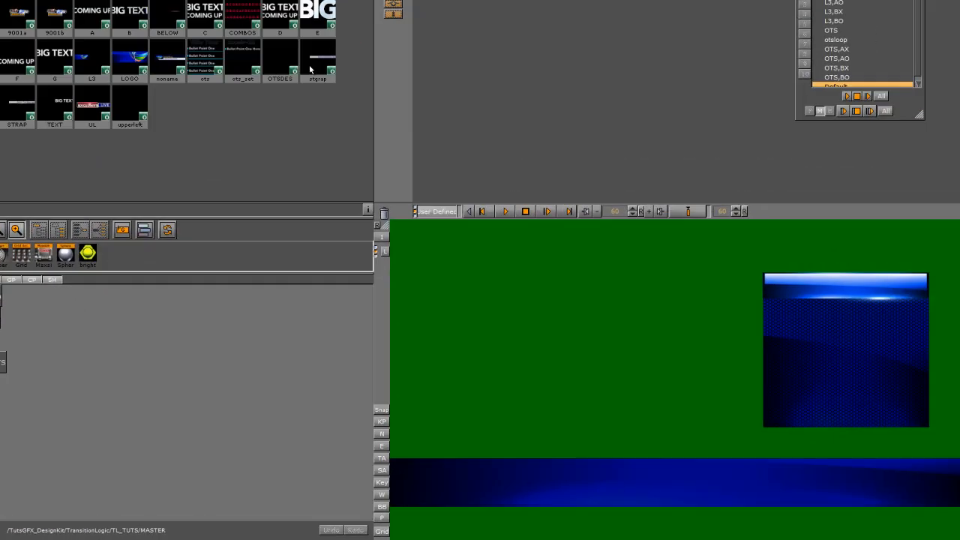
- Add the stgrap scene to the scene tree and save the scene
left_click_drag(313, 51, 16, 438)
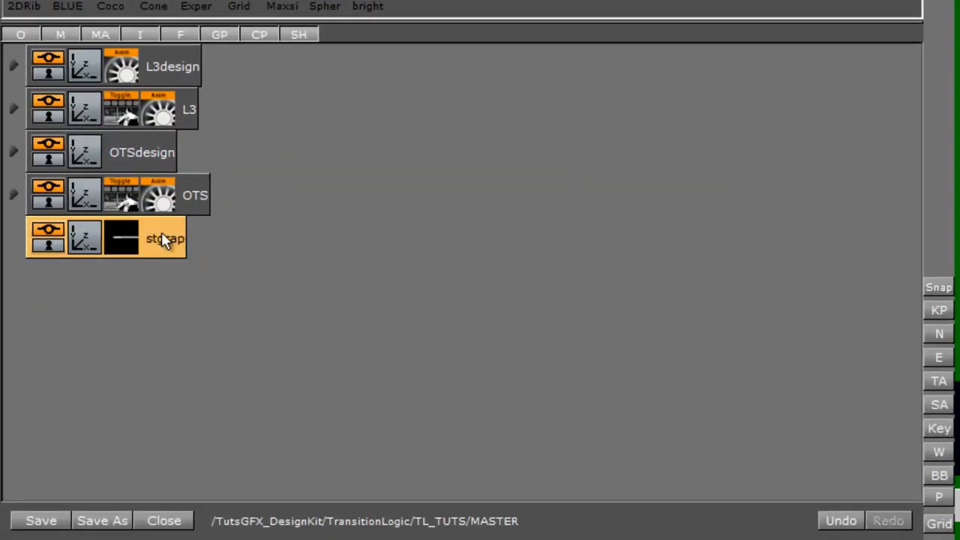
key("alt+s")
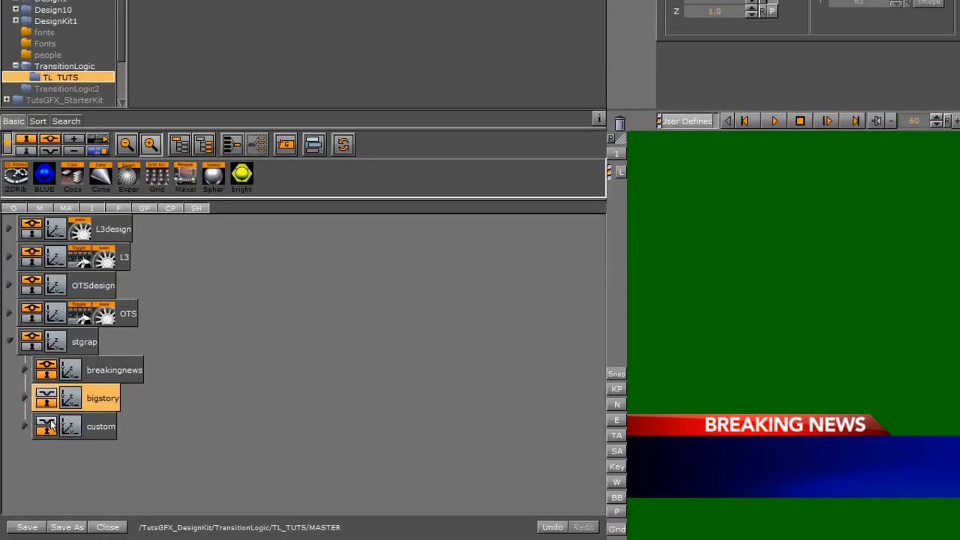
- Toggle visibility of the breakingnews, bigstory and custom groups to compare the strap variants
left_click(50, 424)
left_click(47, 395)
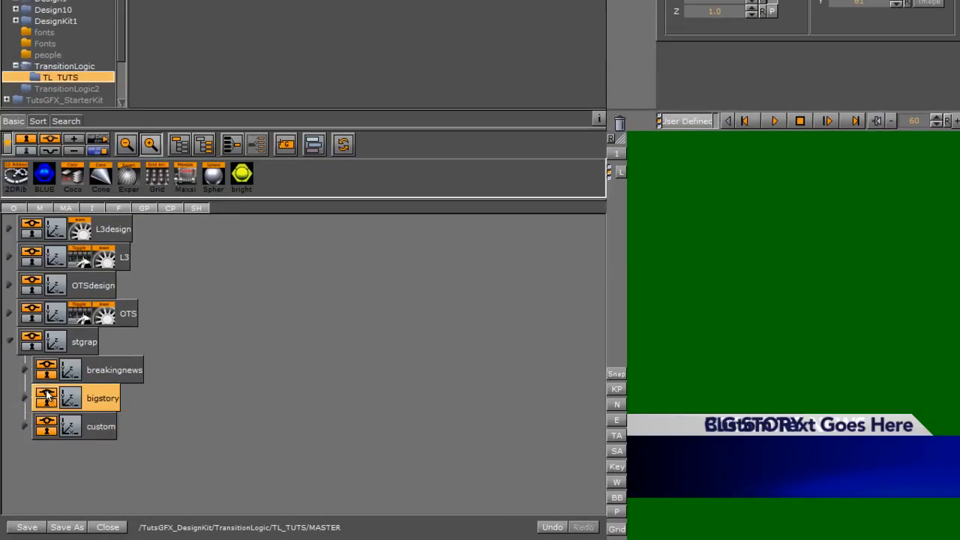
left_click(46, 371)
left_click(49, 424)
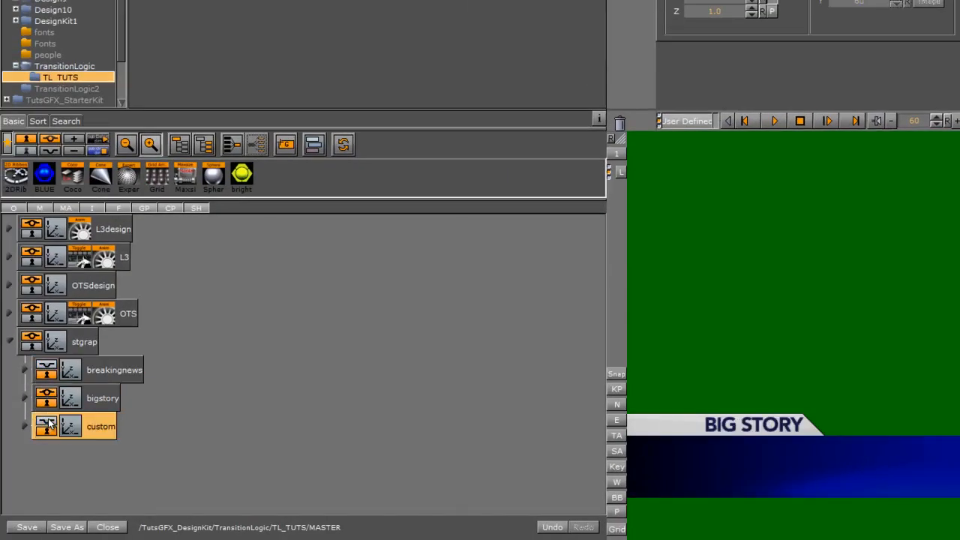
- Expand the breakingnews, bigstory and custom groups in turn to inspect their contents
left_click(24, 369)
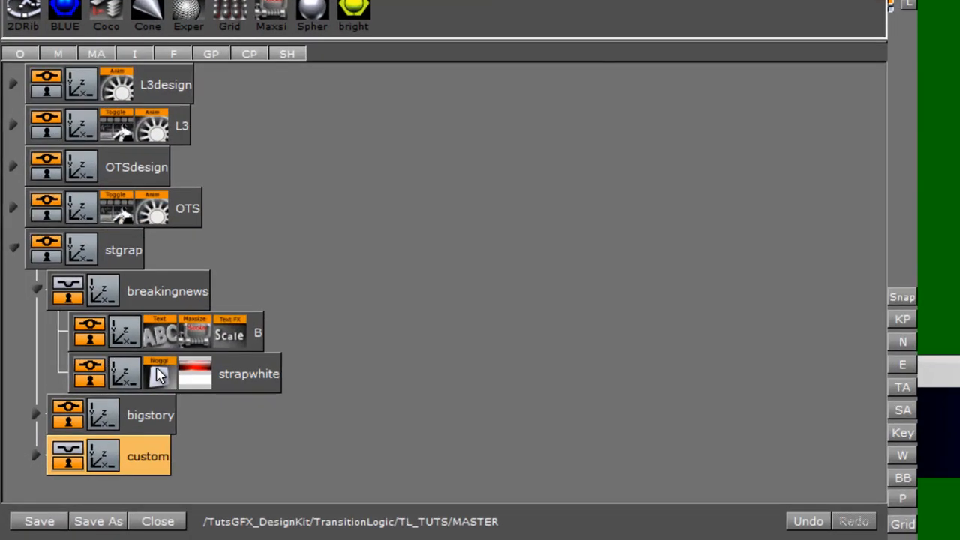
left_click(159, 375)
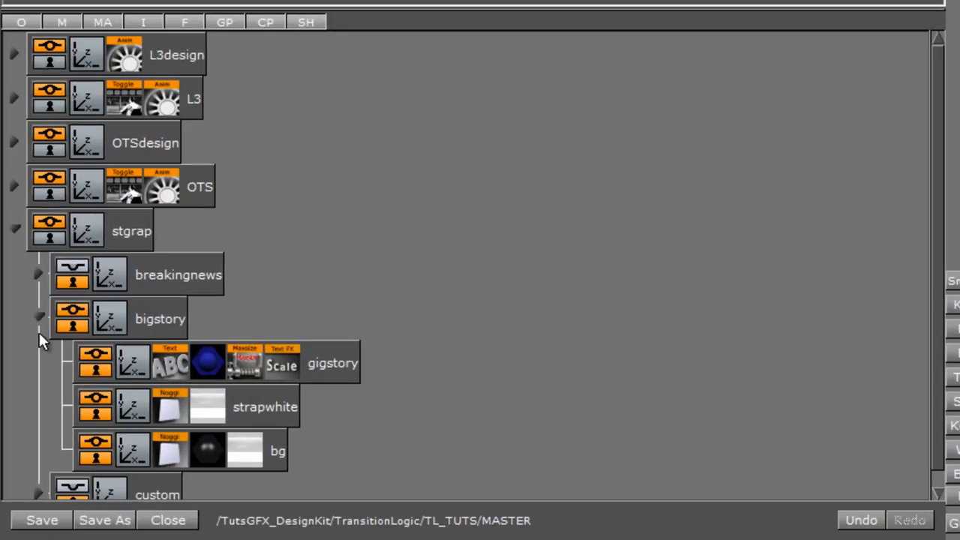
left_click(39, 329)
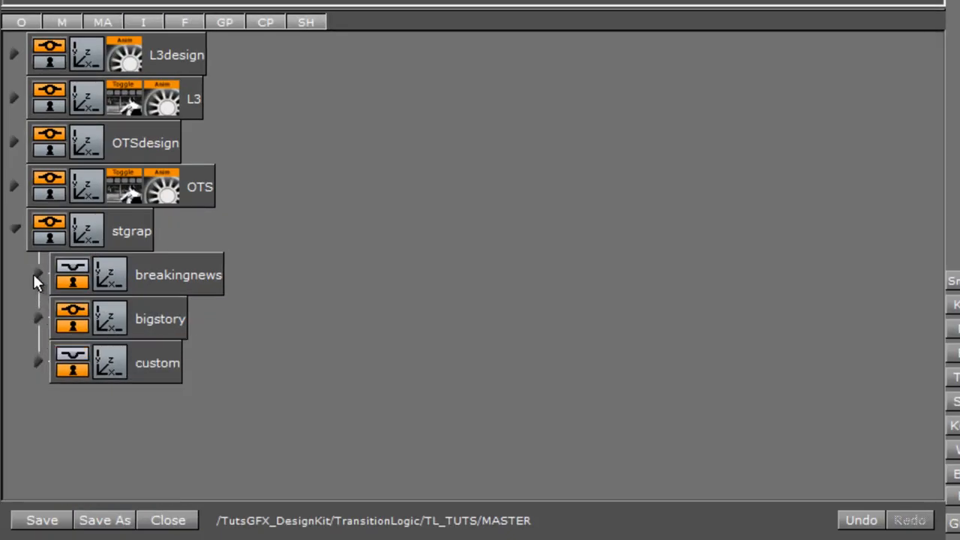
left_click(33, 274)
left_click(39, 275)
left_click(39, 318)
left_click(39, 358)
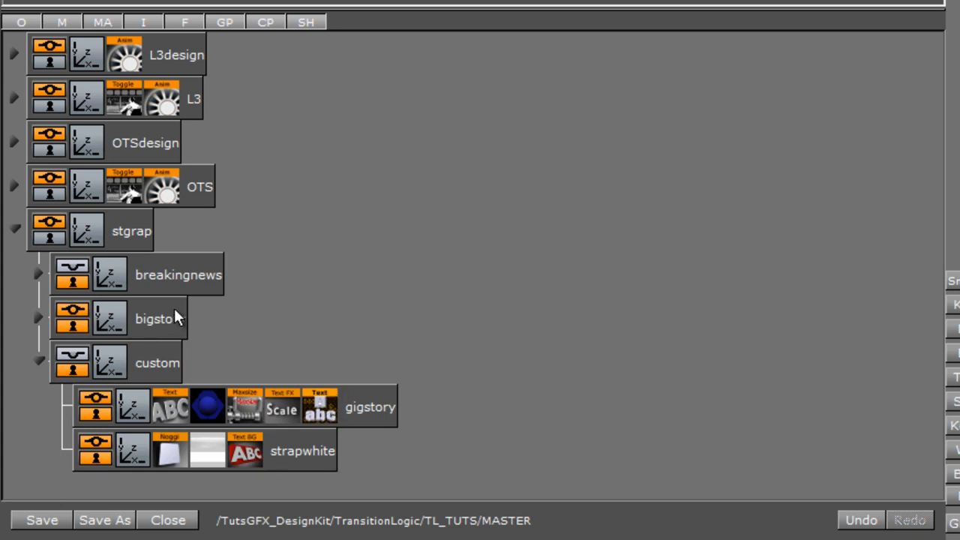
- Show the custom group and open the text properties of its gigstory container
left_click(120, 366)
left_click(170, 410)
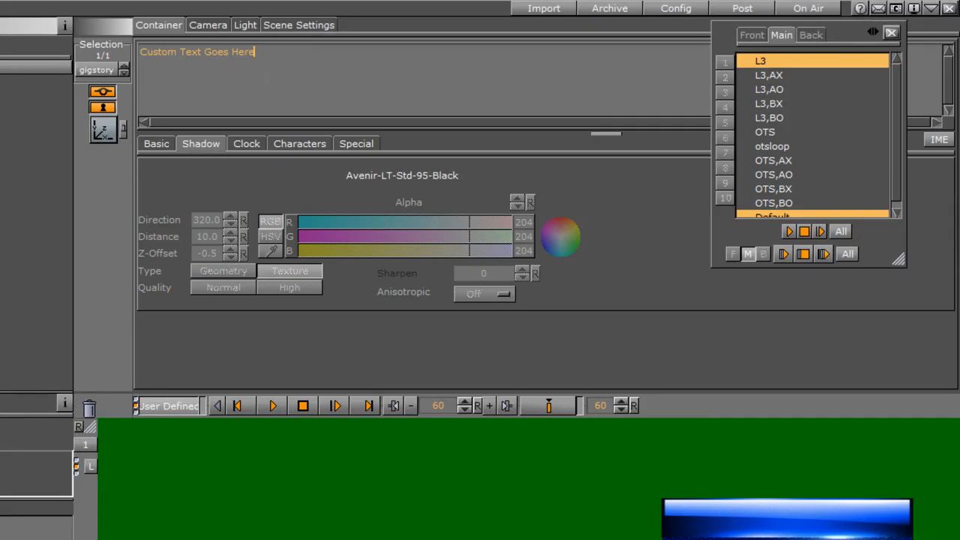
- Type sample characters into the custom strap's headline and delete them again
type("dsfsdafdsfdsf")
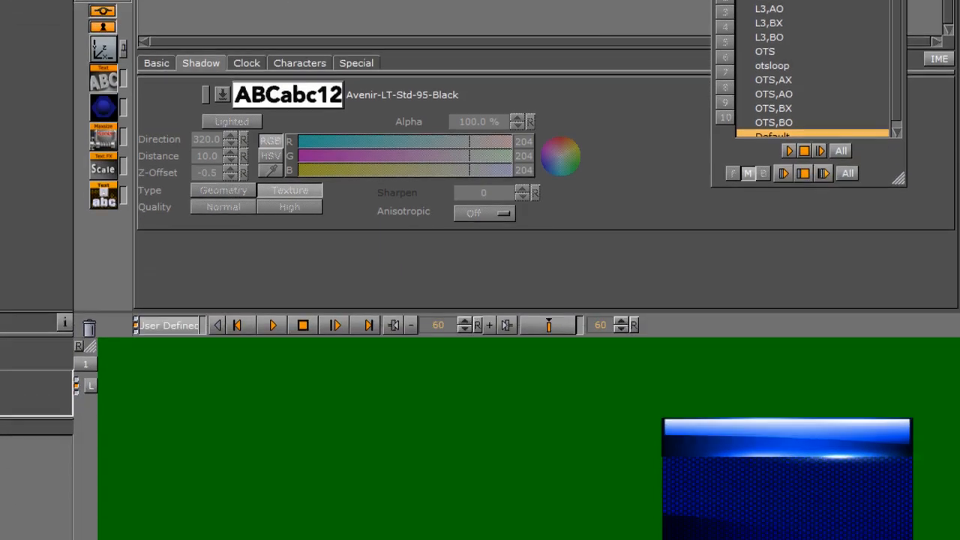
type("sdafsdafdsa")
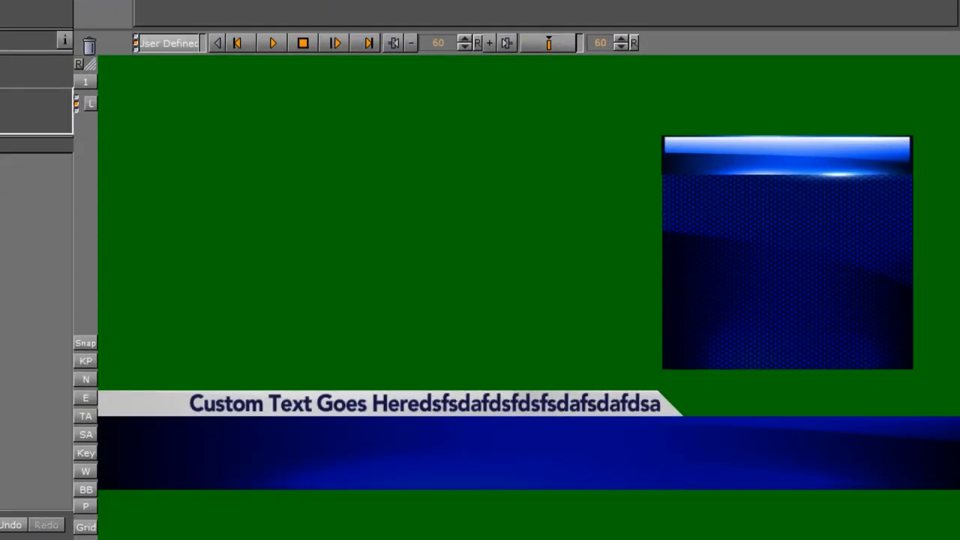
key("BackSpace")
key("BackSpace")
key("BackSpace")
key("BackSpace")
key("BackSpace")
key("BackSpace")
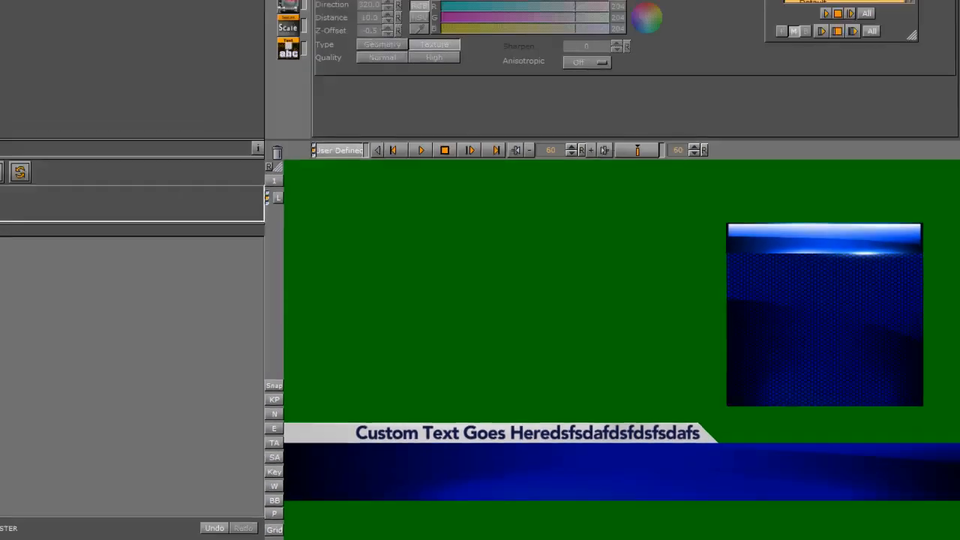
key("BackSpace")
key("BackSpace")
key("BackSpace")
key("BackSpace")
key("BackSpace")
key("BackSpace")
key("BackSpace")
key("BackSpace")
key("BackSpace")
key("BackSpace")
key("BackSpace")
key("BackSpace")
key("BackSpace")
key("BackSpace")
key("BackSpace")
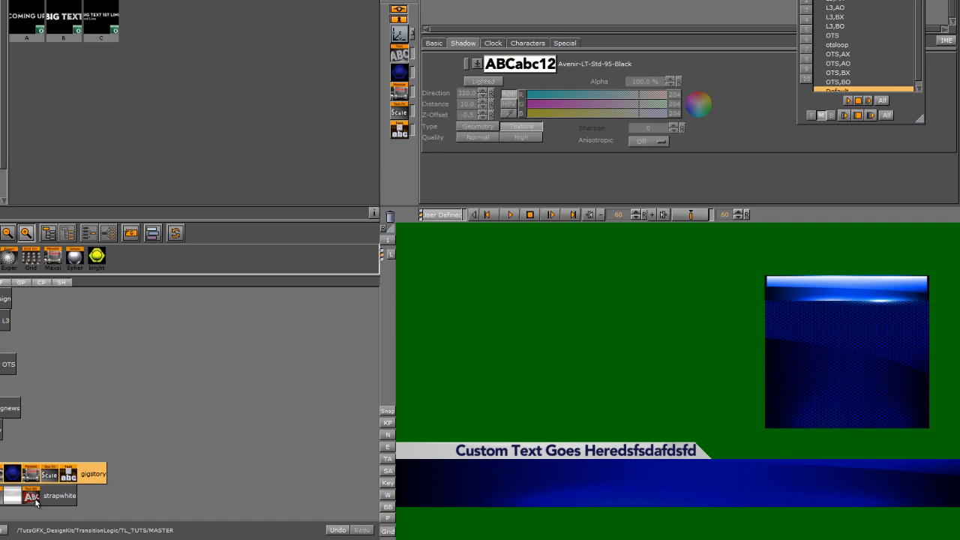
key("BackSpace")
key("BackSpace")
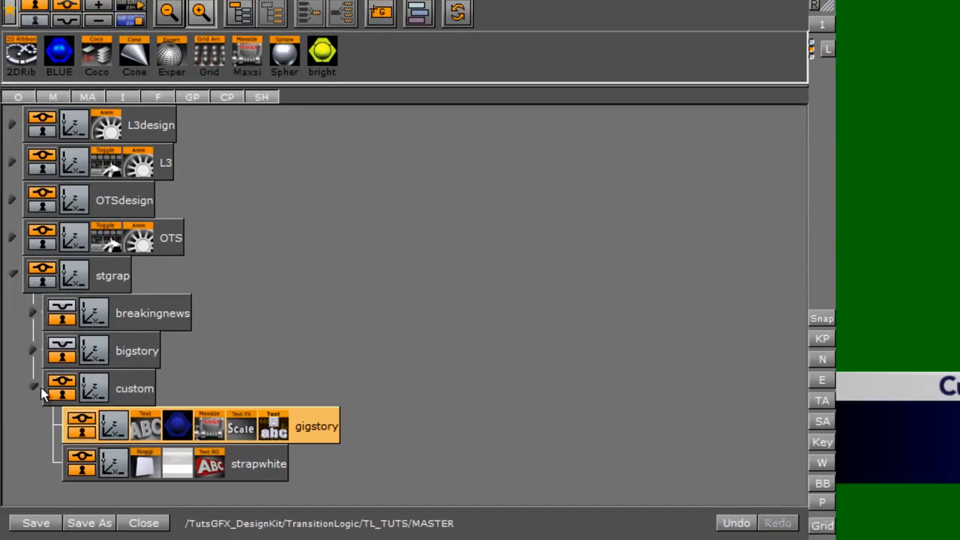
- Collapse the stgrap groups and merge stgrap into a single object with actions and events
left_click(33, 387)
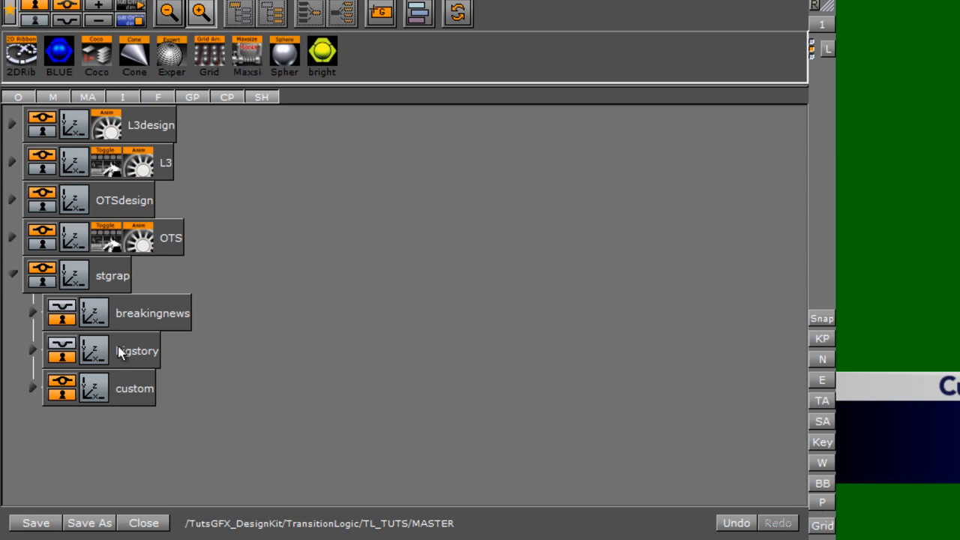
left_click(124, 282)
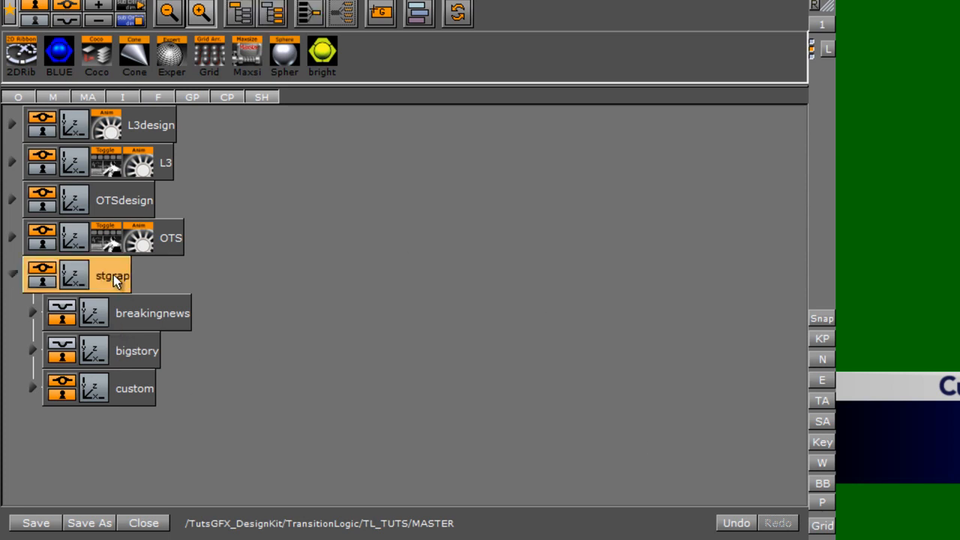
left_click(12, 275)
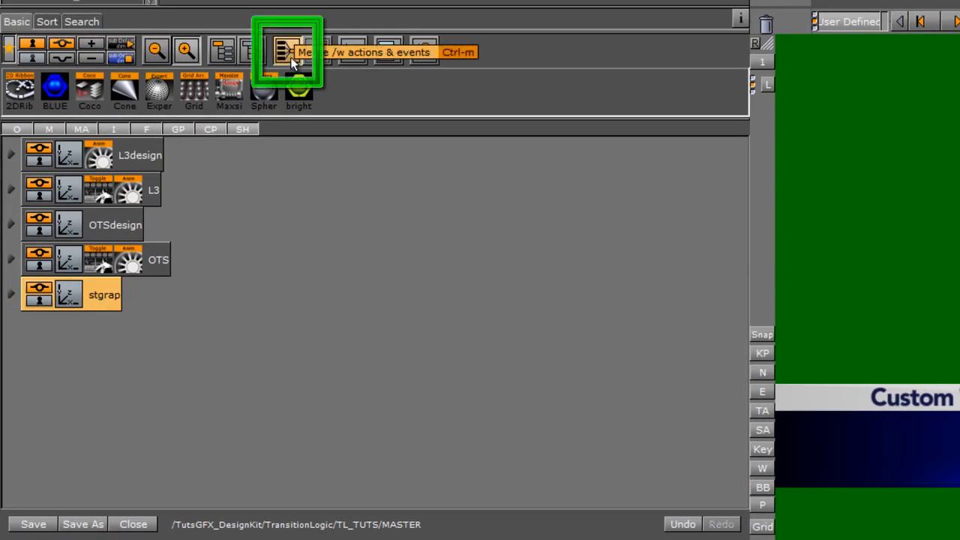
left_click_drag(290, 57, 105, 297)
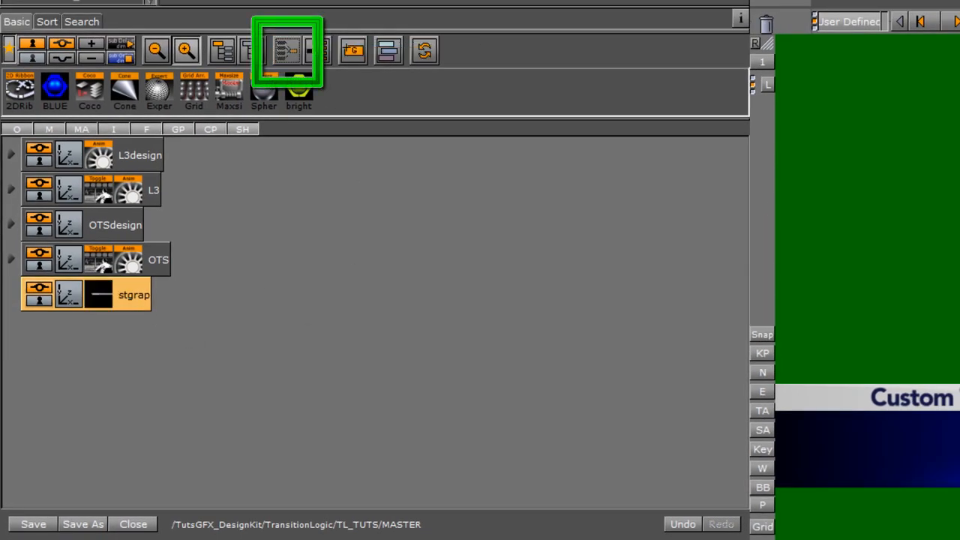
- Save the merged stgrap object to the object library under the name straps
left_click_drag(97, 295, 147, 263)
type("straps")
left_click(286, 223)
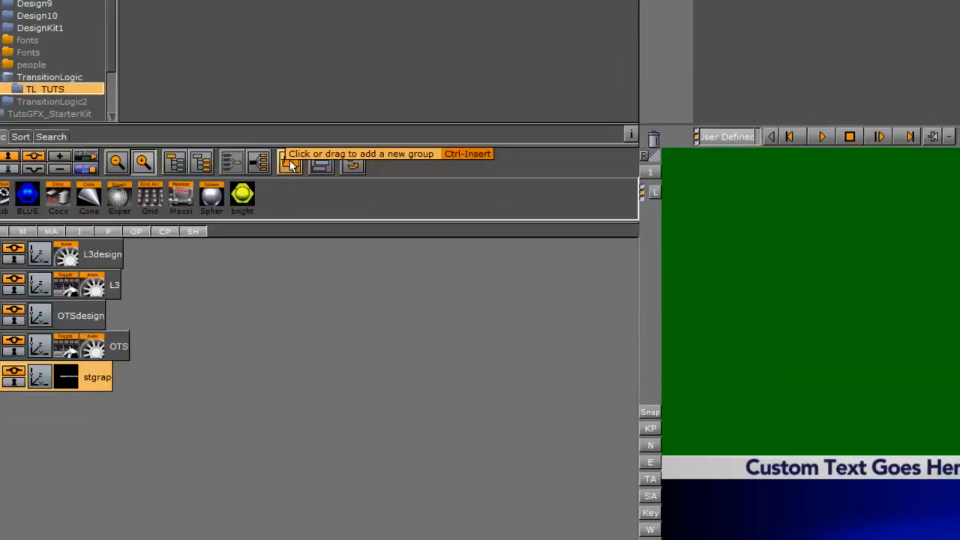
- Add a new empty group below stgrap and name it STRAP
left_click_drag(207, 421, 129, 350)
left_click(84, 363)
double_click(85, 364)
type("s")
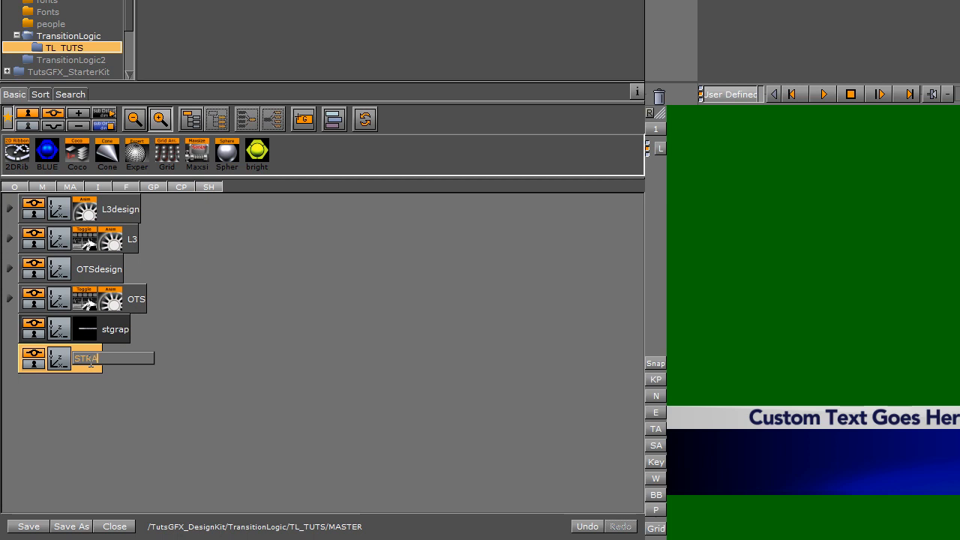
key("Return")
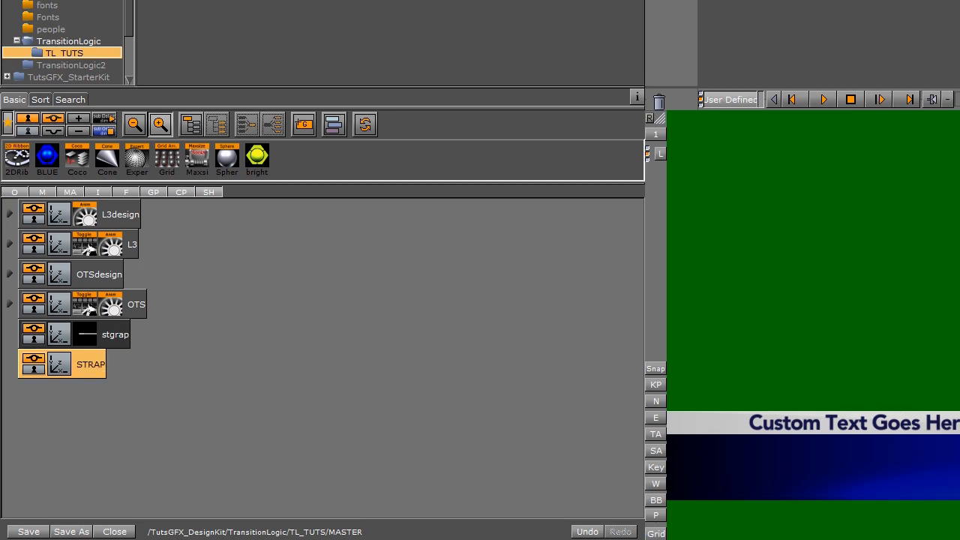
- Open the stage view and browse the existing directors and their tracks
left_click(338, 7)
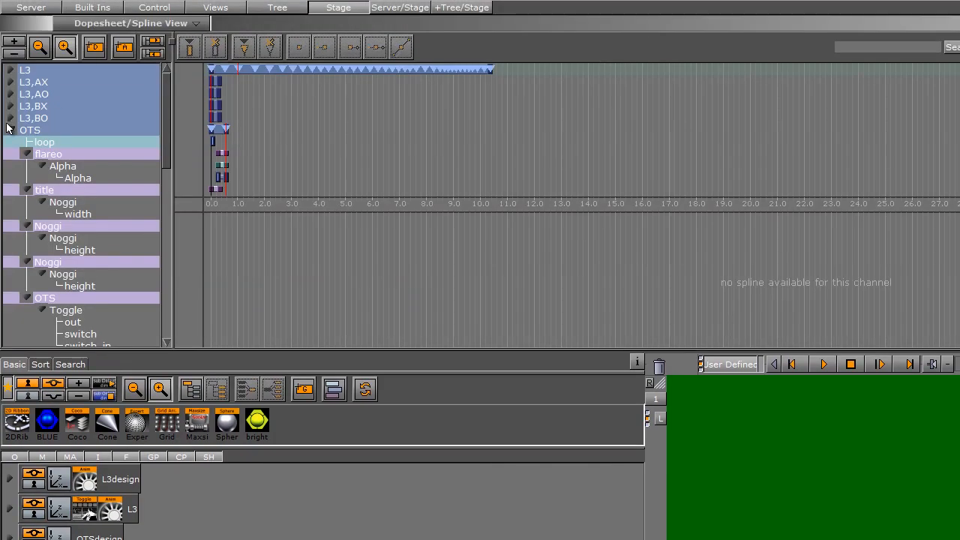
left_click(11, 130)
left_click(10, 142)
left_click(11, 153)
left_click(11, 166)
left_click(10, 177)
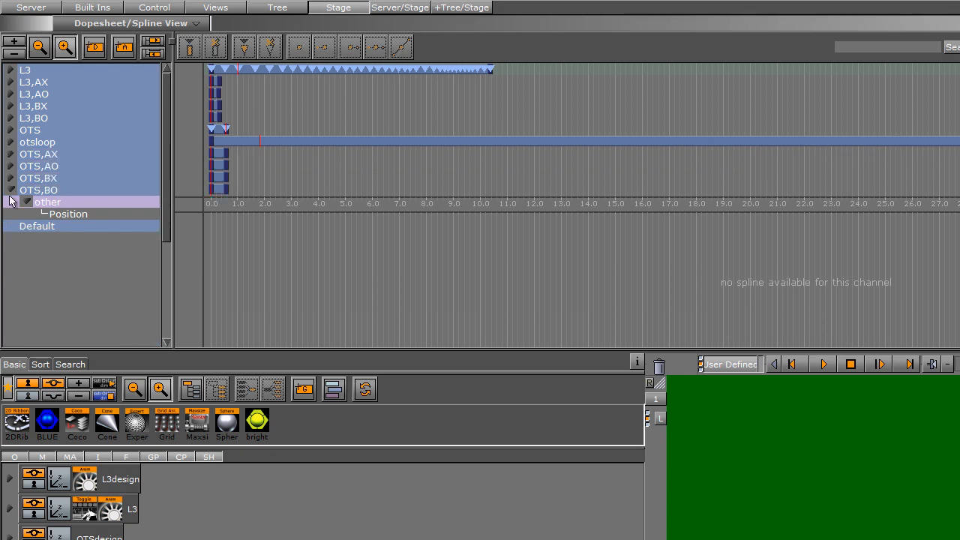
left_click(11, 190)
left_click_drag(70, 203, 658, 366)
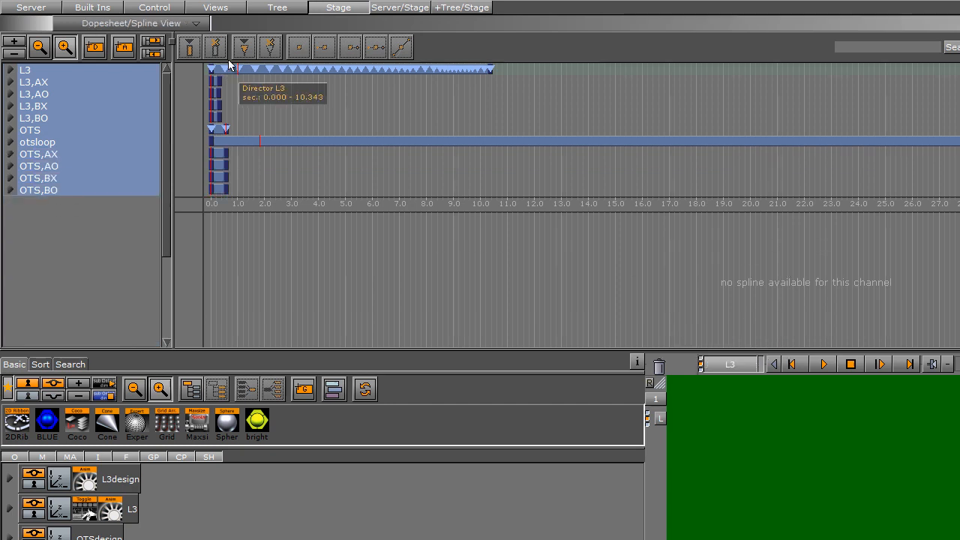
- Add a new director in the stage and rename it STRAP
left_click_drag(116, 52, 39, 204)
right_click(39, 203)
left_click(64, 212)
type("STRA")
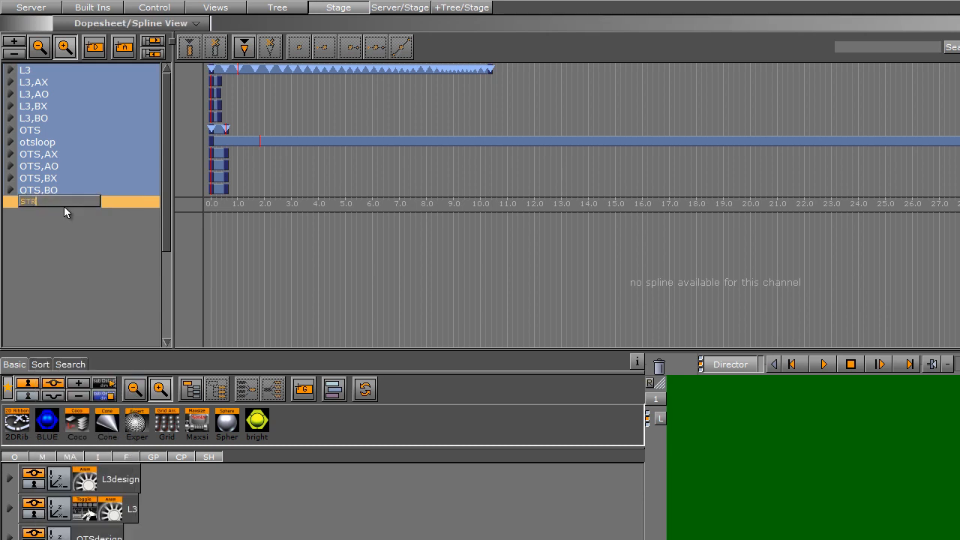
type("P")
key("Return")
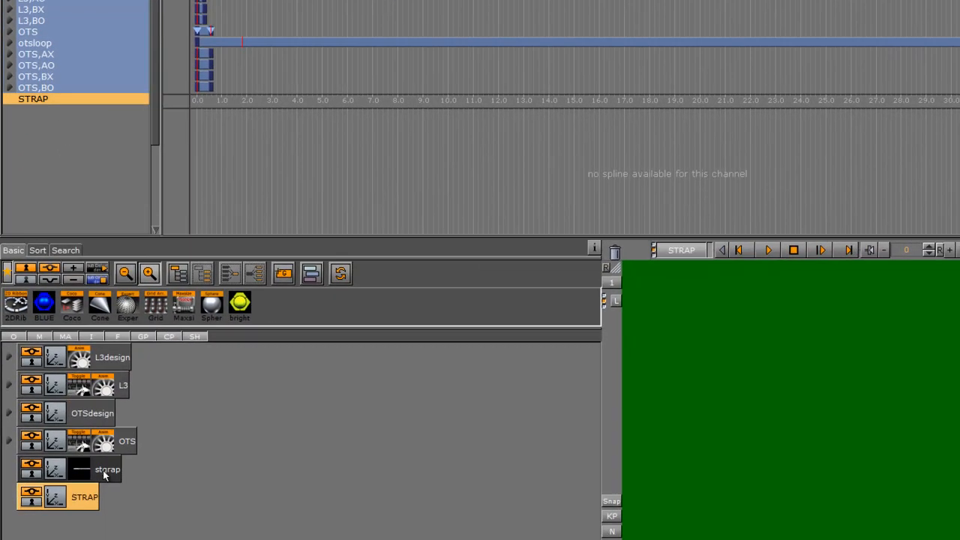
- Set the STRAP group's scaling to 1.01 and set a keyframe
left_click(30, 468)
left_click(59, 498)
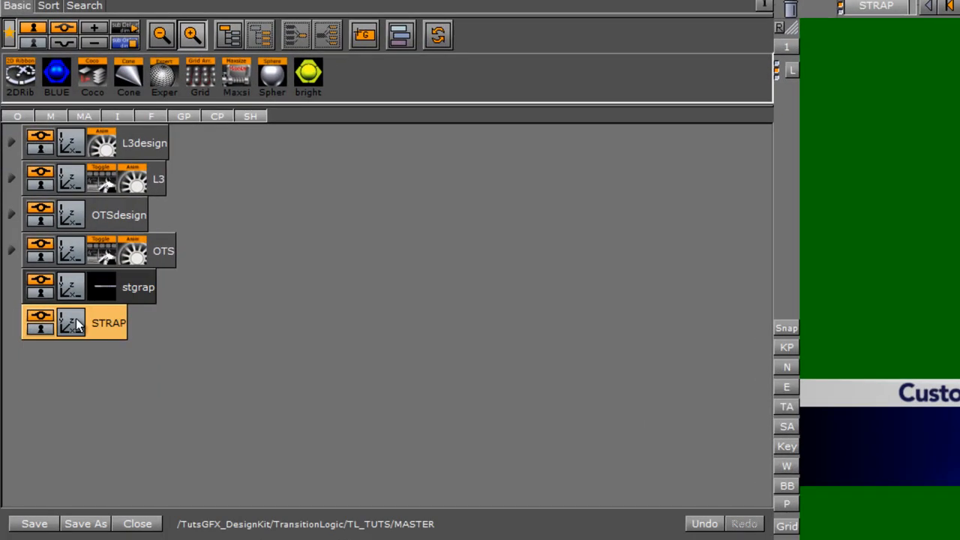
left_click(142, 292)
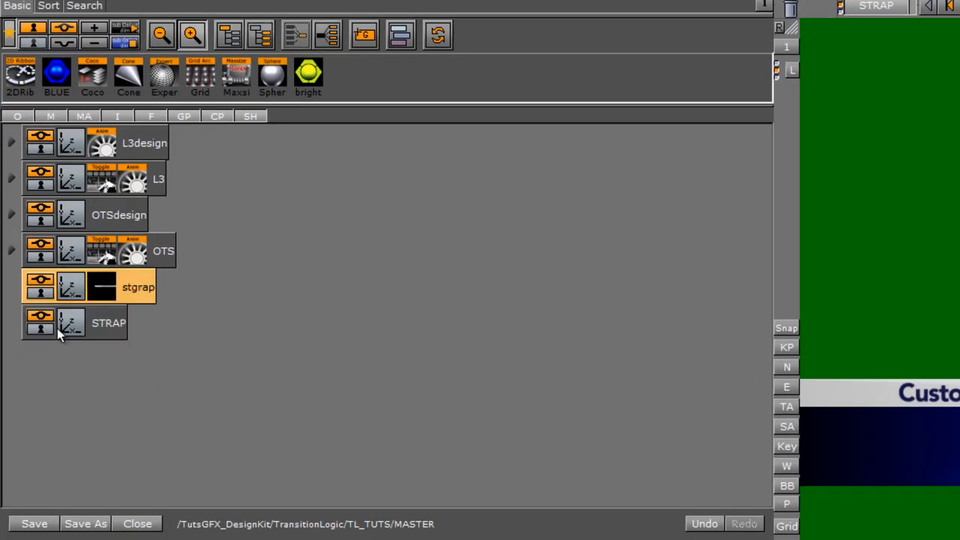
left_click(103, 328)
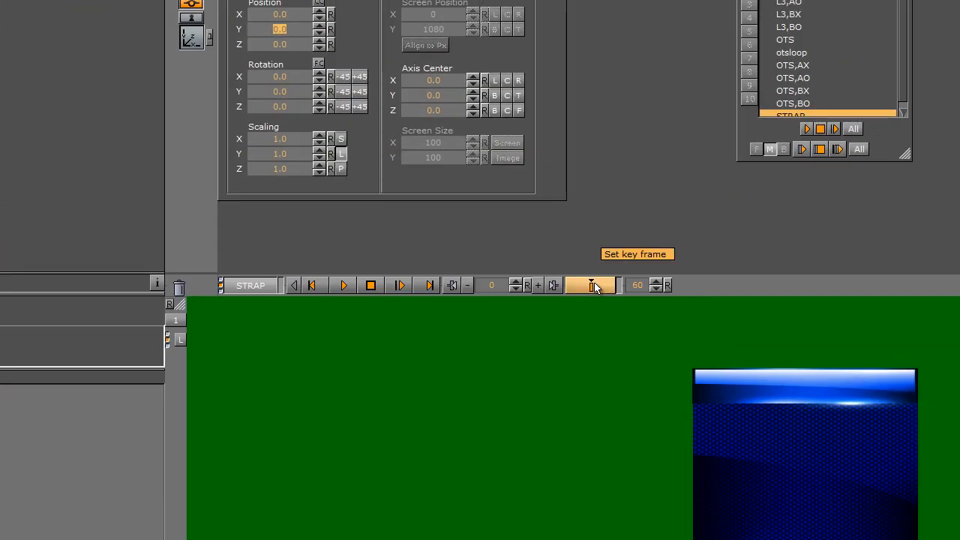
left_click(319, 135)
left_click(593, 284)
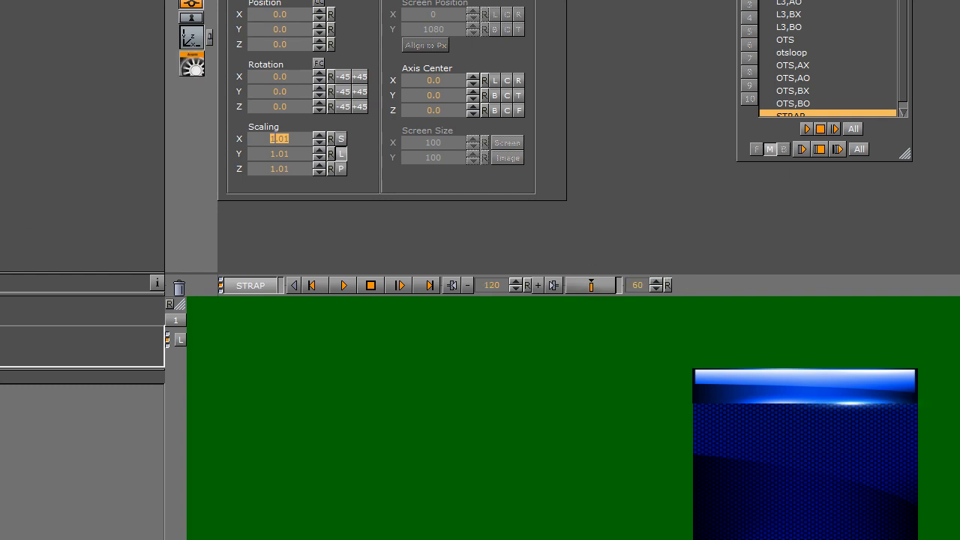
- Inspect the STRAP group's scaling keyframe in the dopesheet
left_click(194, 67)
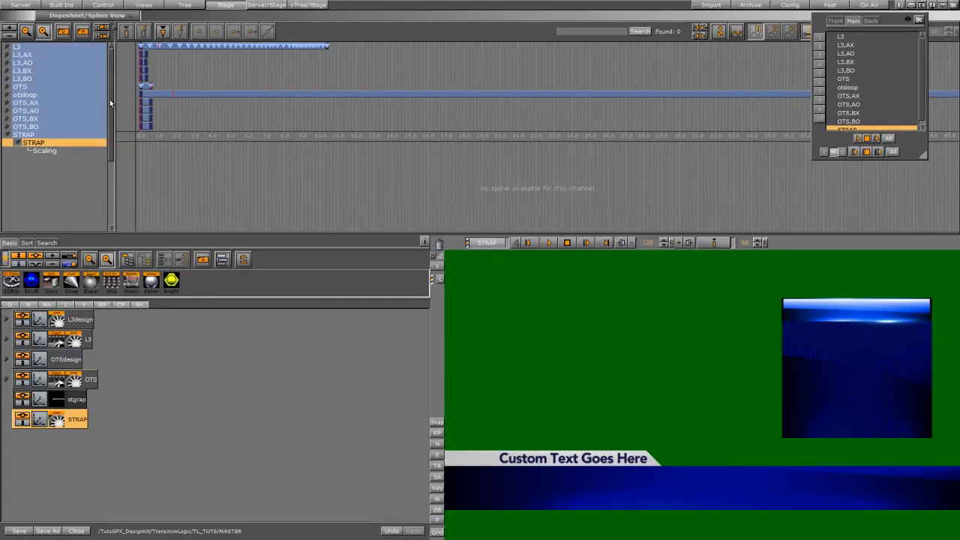
scroll(110, 99, "down", 3)
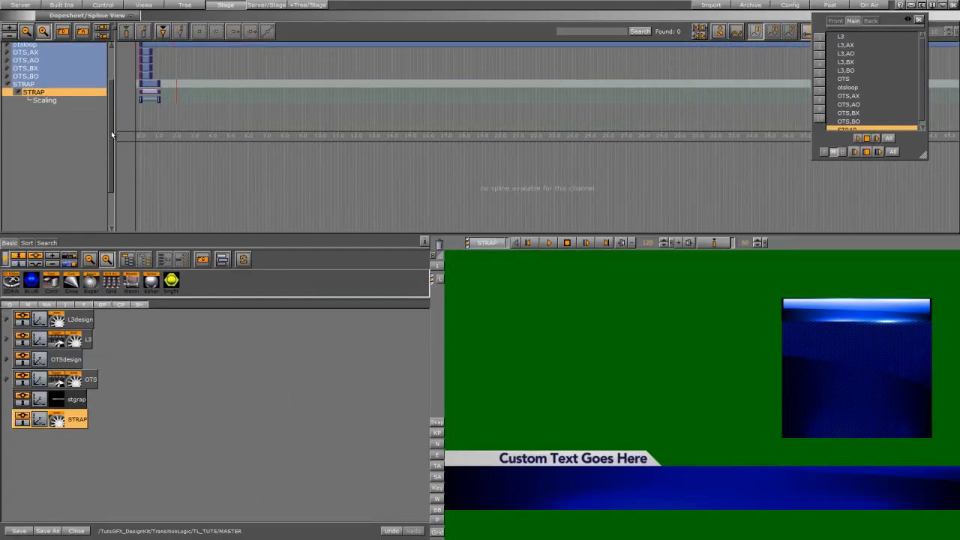
left_click(158, 98)
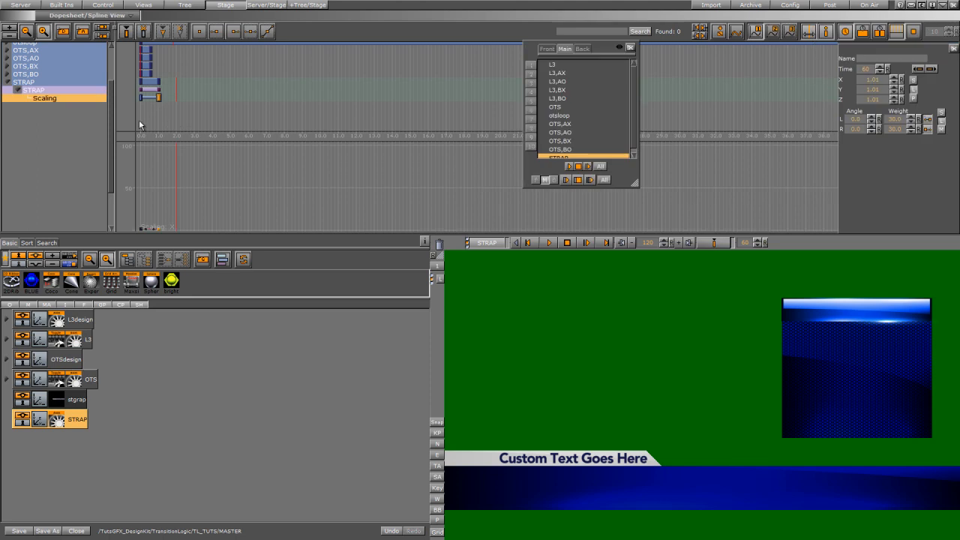
left_click(895, 102)
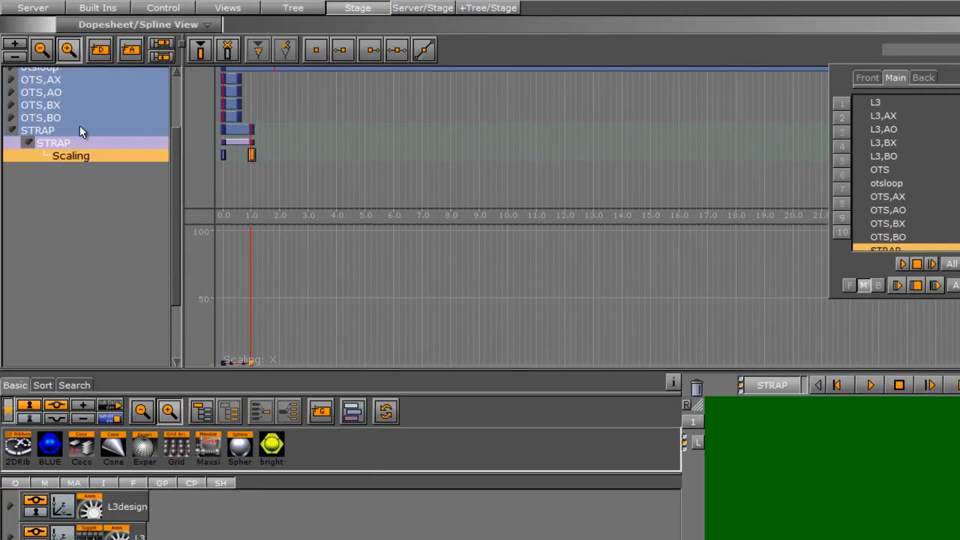
- Move the STRAP director's animation so it starts at the beginning of the timeline
left_click(90, 131)
left_click(252, 57)
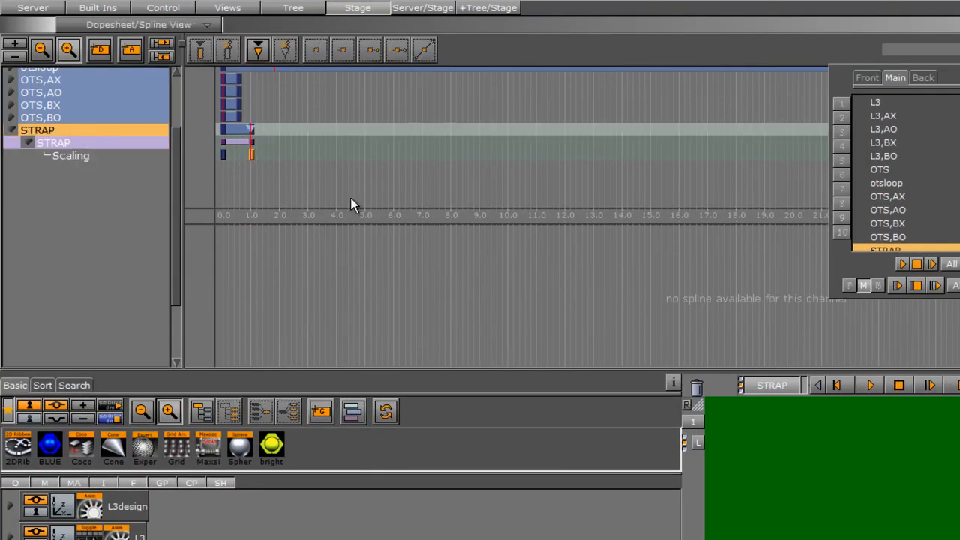
left_click_drag(252, 128, 214, 142)
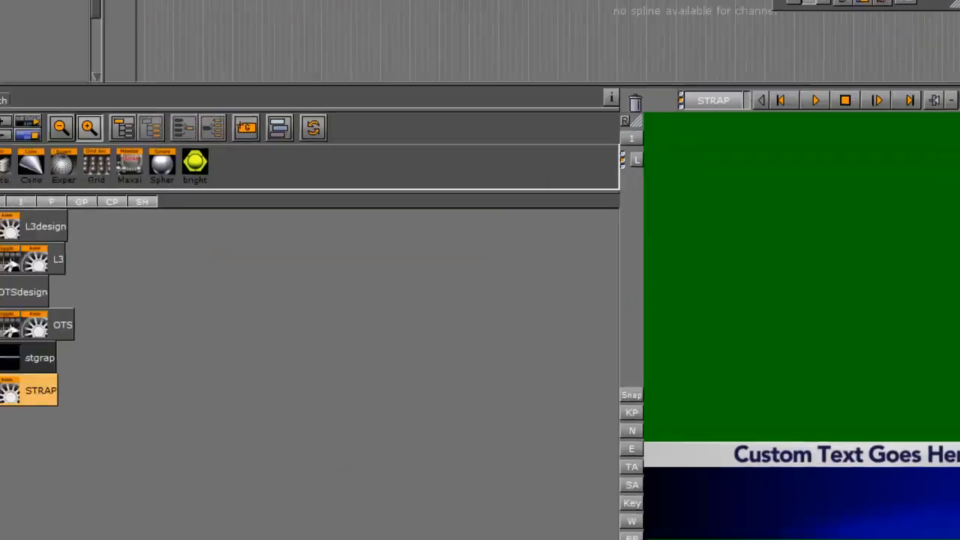
left_click(128, 304)
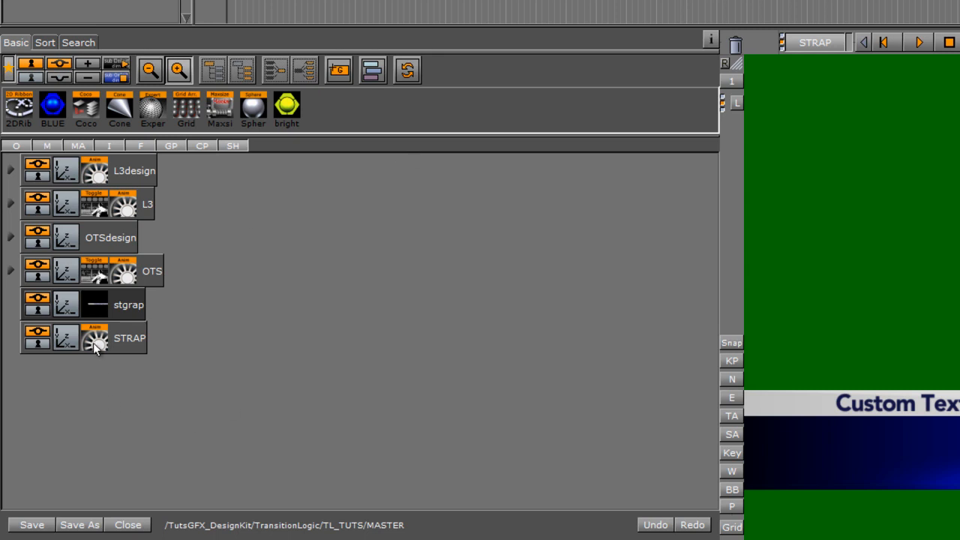
- Add the Toggle control plugin to the STRAP group
left_click_drag(692, 63, 703, 66)
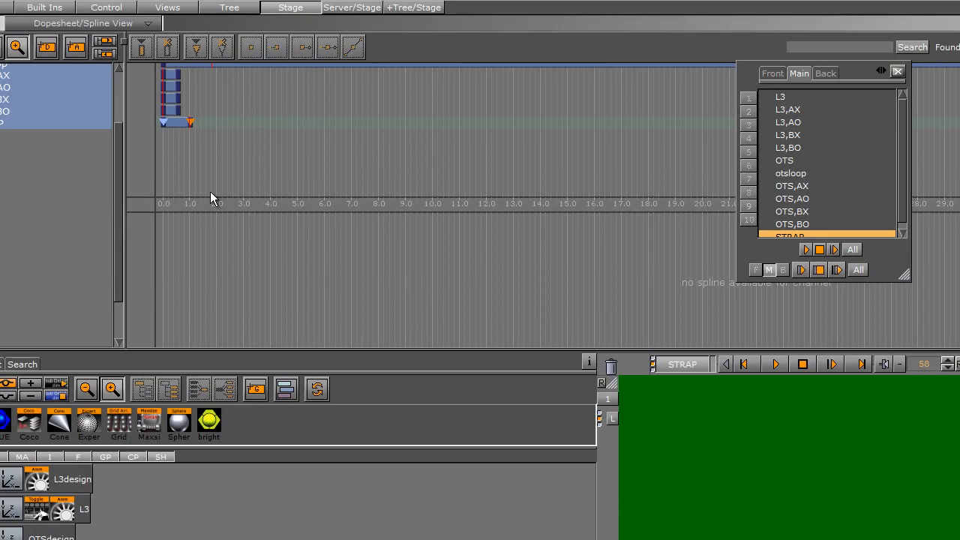
left_click(45, 7)
left_click(182, 37)
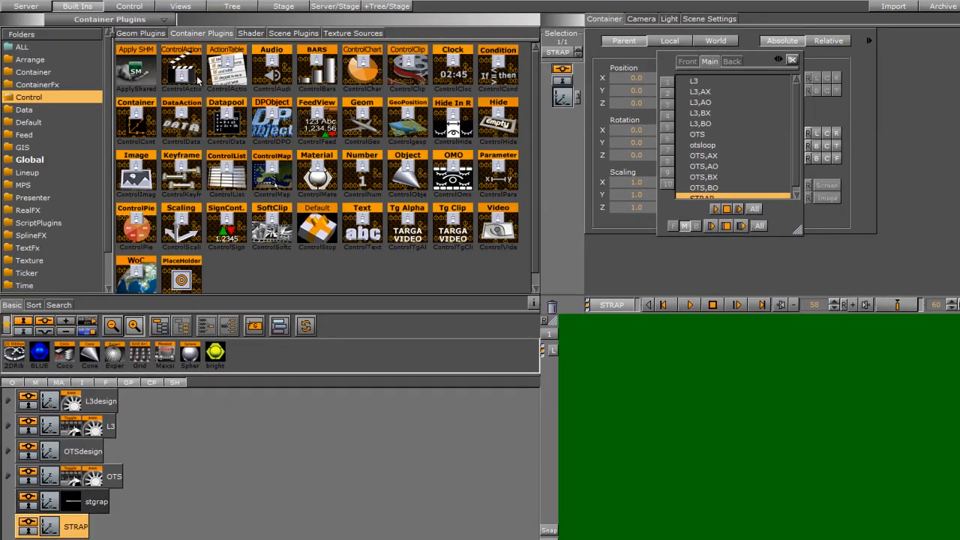
left_click(42, 73)
left_click_drag(452, 69, 72, 528)
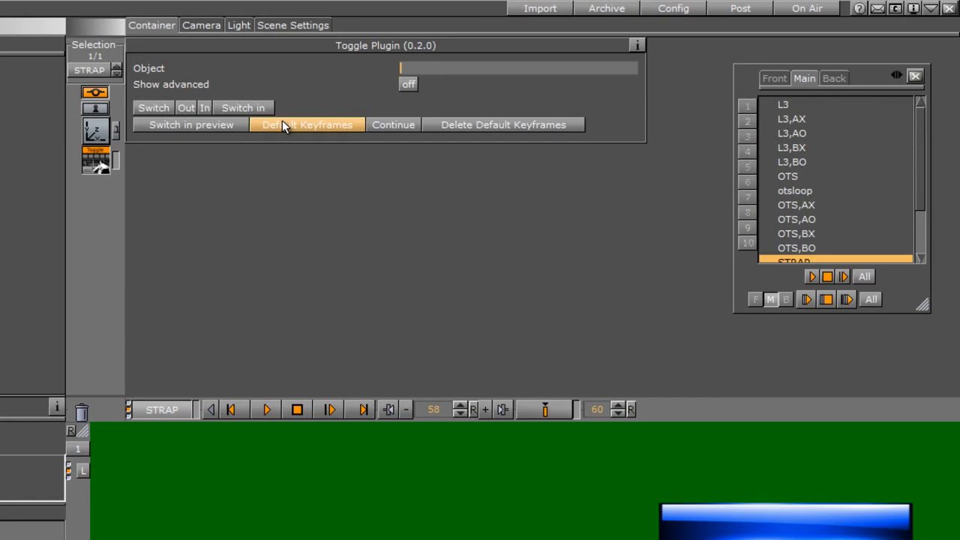
- Shift the STRAP,B Alpha end keyframe and the neighbouring transition keys slightly earlier, to about 0.8 s, in the dopesheet
left_click(285, 124)
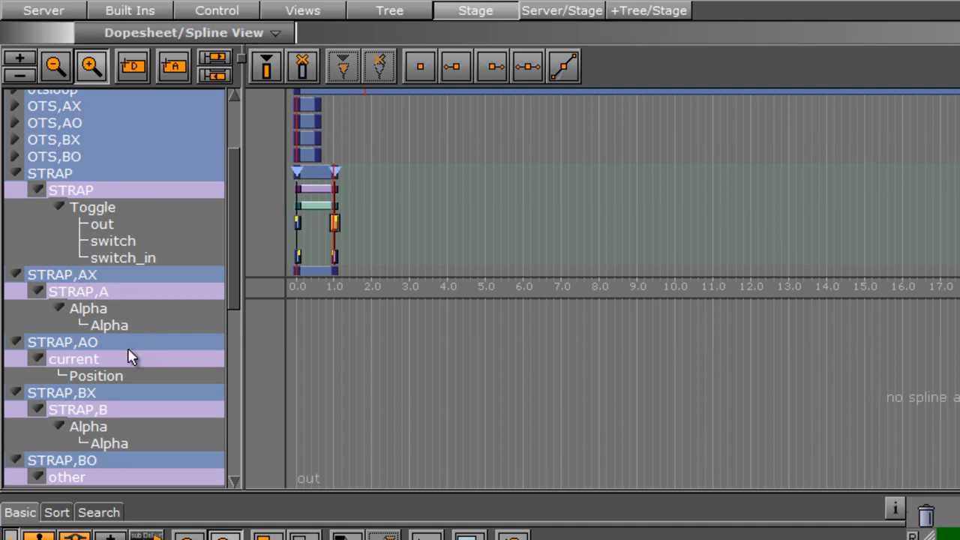
scroll(227, 321, "down", 4)
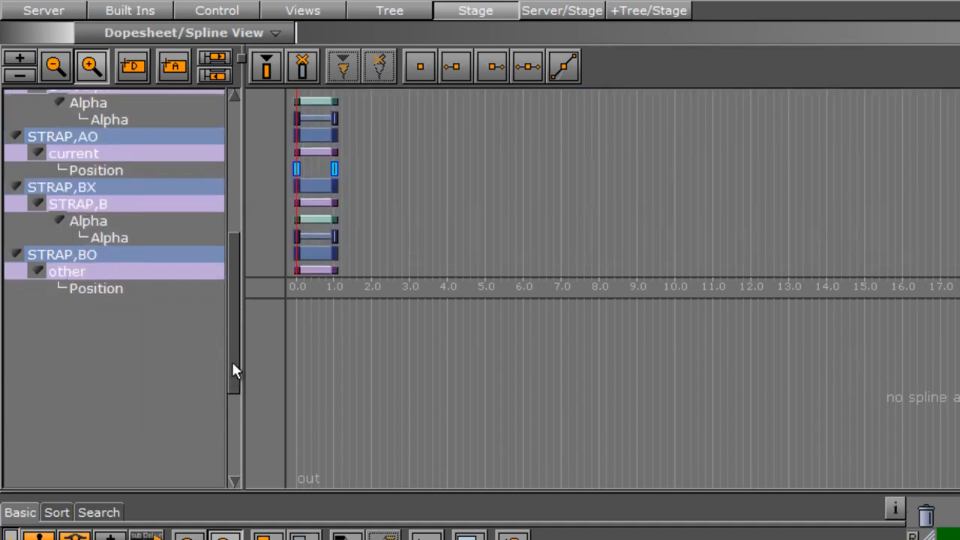
left_click_drag(335, 234, 327, 238)
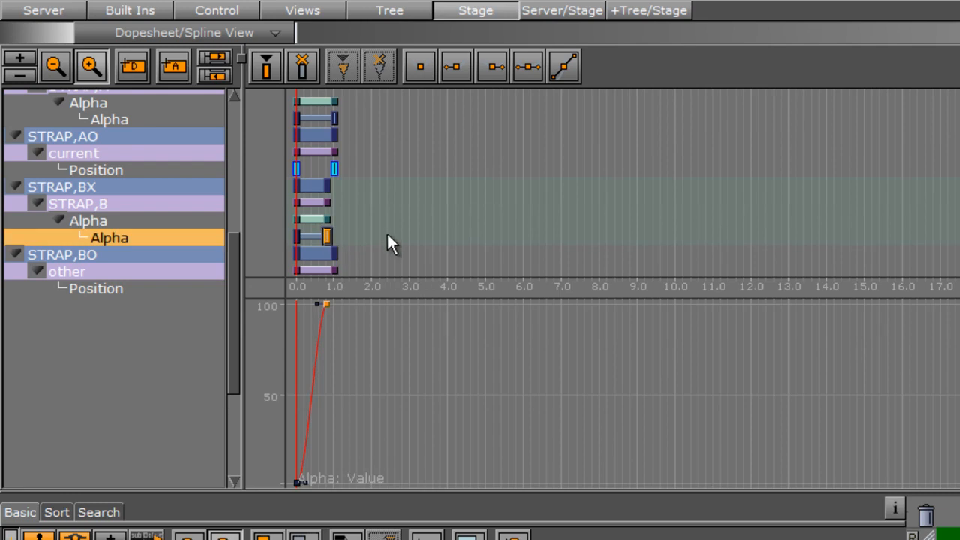
scroll(385, 165, "down", 3)
left_click(330, 210)
left_click_drag(336, 90, 330, 91)
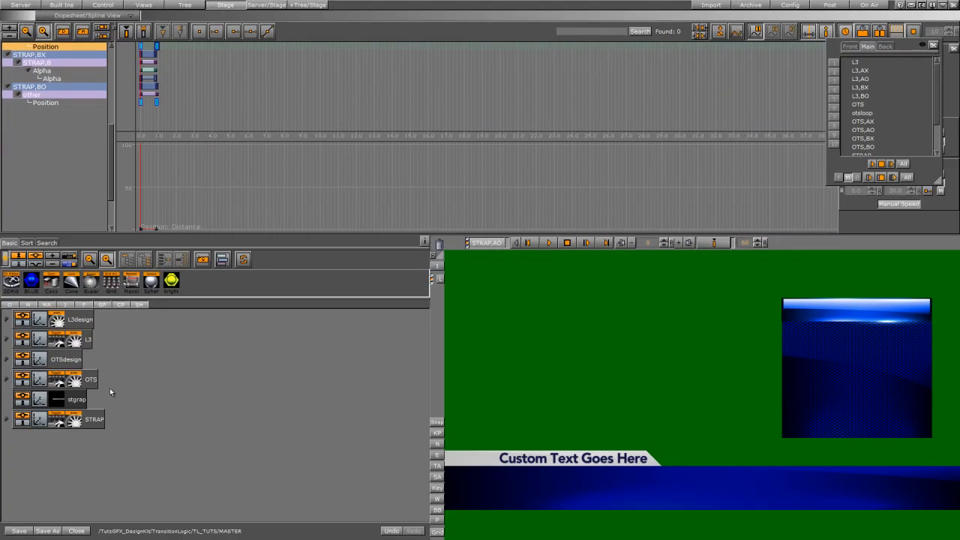
- Delete the stgrap container from the scene tree and switch to the Server view
key("Delete")
left_click(20, 5)
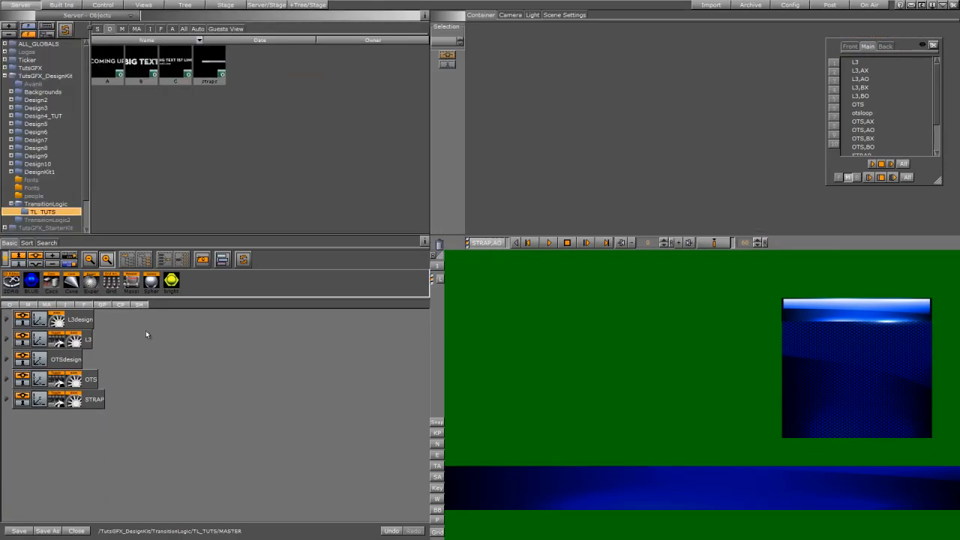